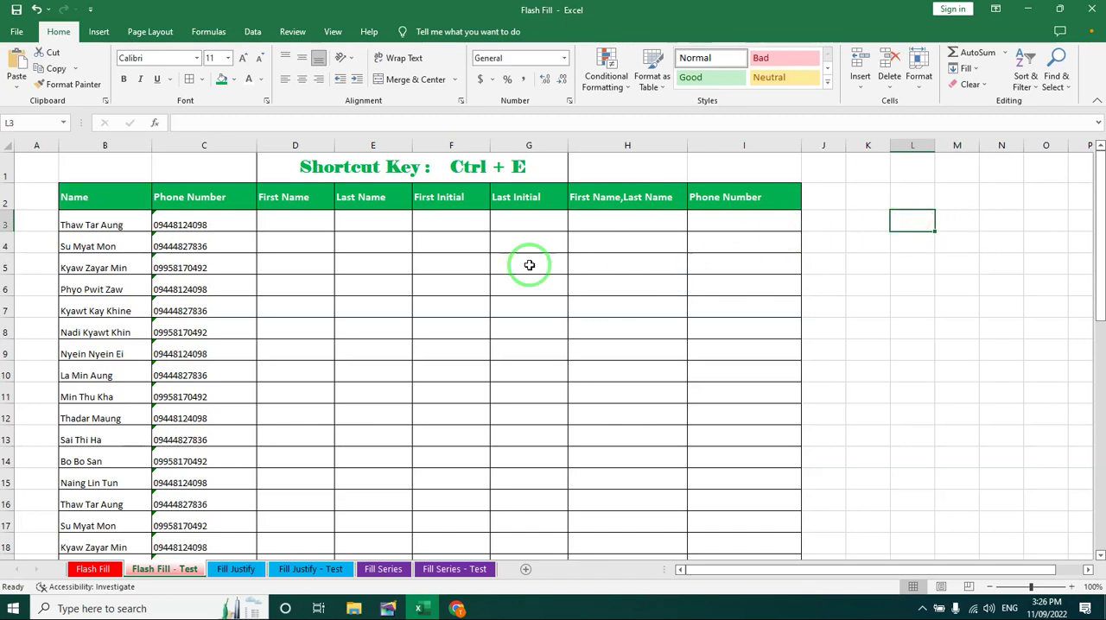
{"action": "left_click", "coordinate": [966, 69]}
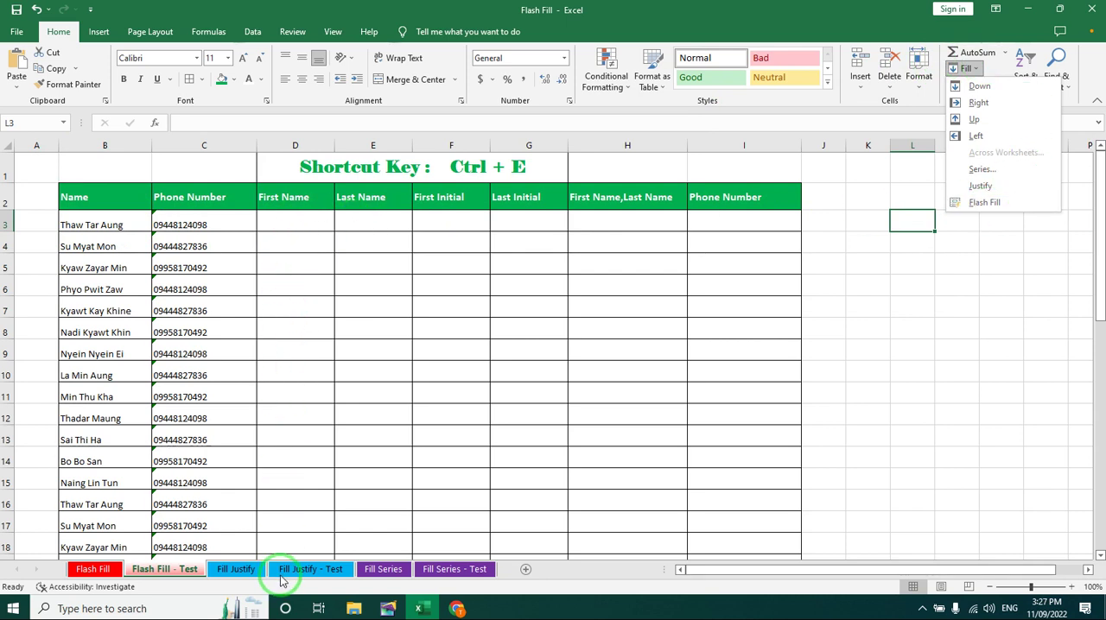
{"action": "left_click", "coordinate": [855, 234]}
{"action": "left_click", "coordinate": [298, 224]}
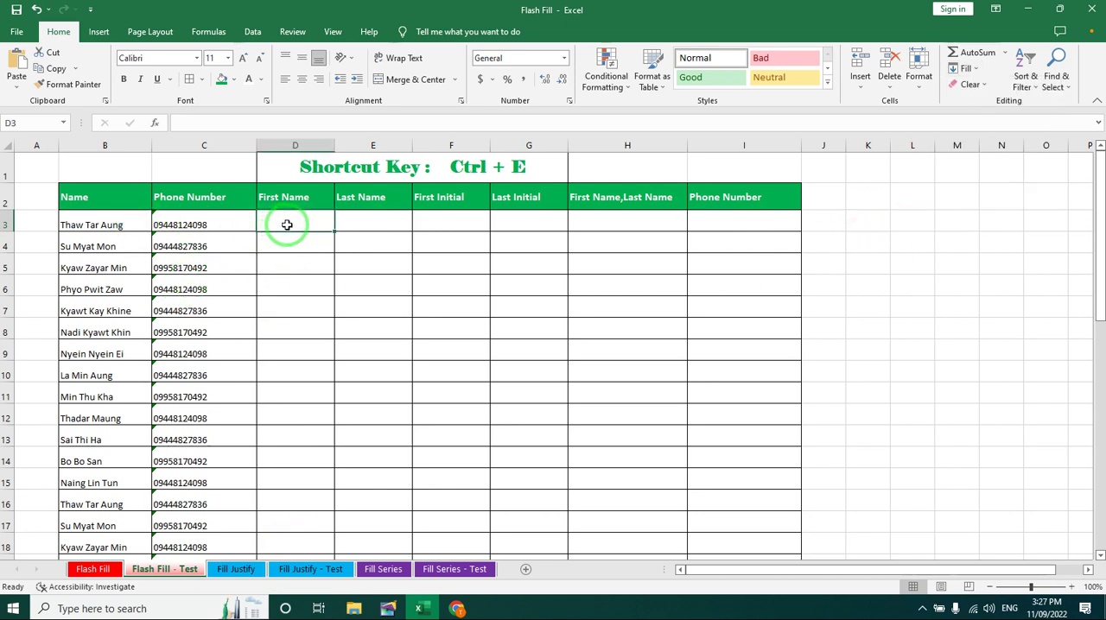
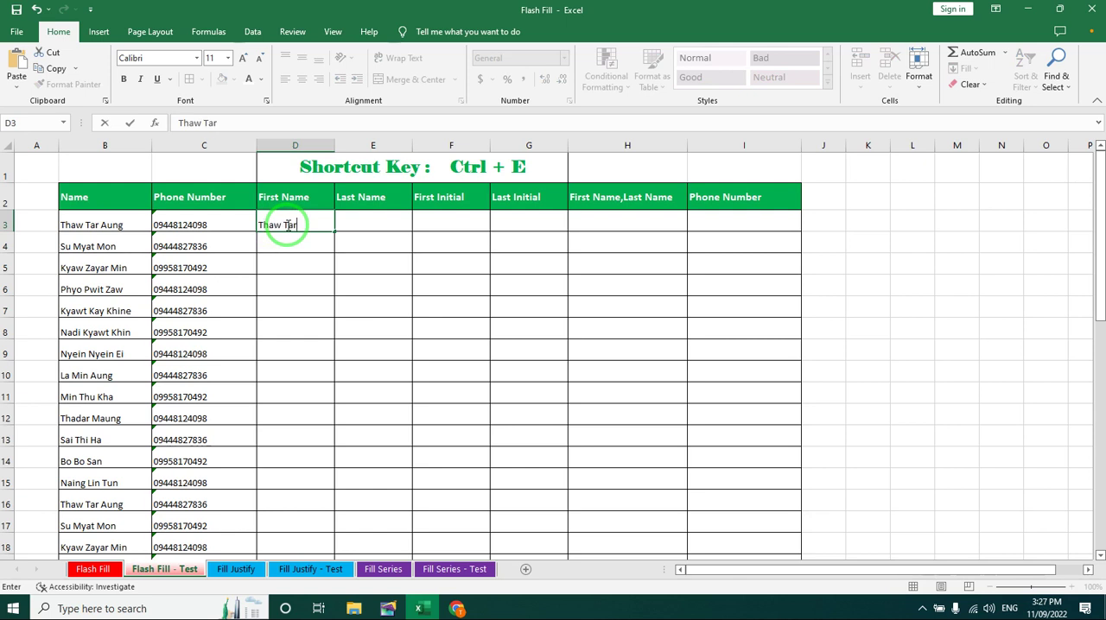
{"action": "key", "text": "Return"}
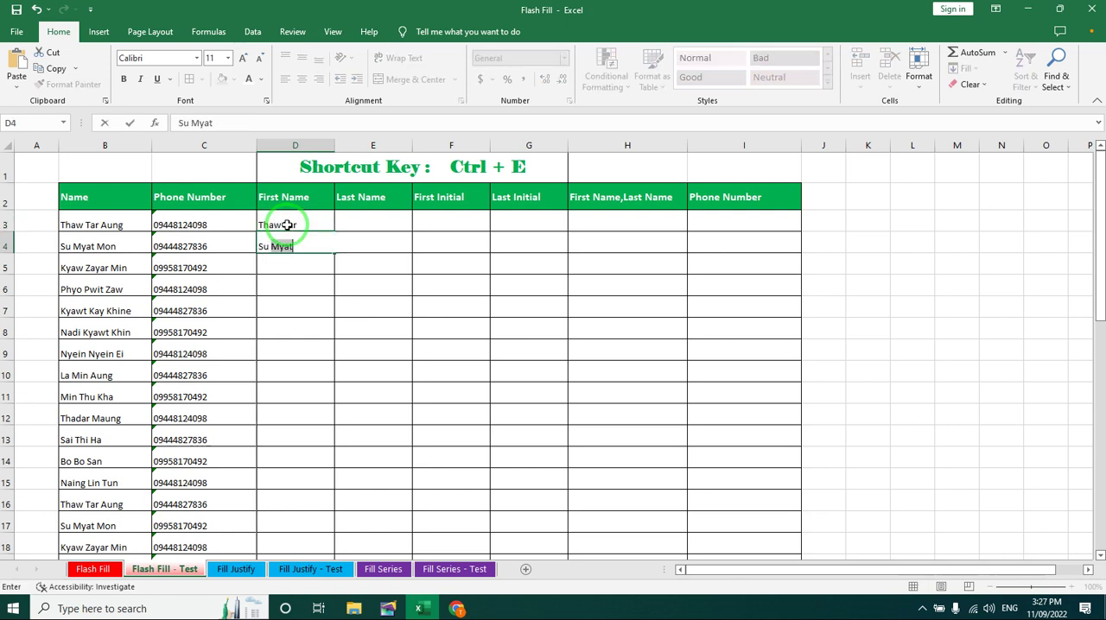
{"action": "key", "text": "Down"}
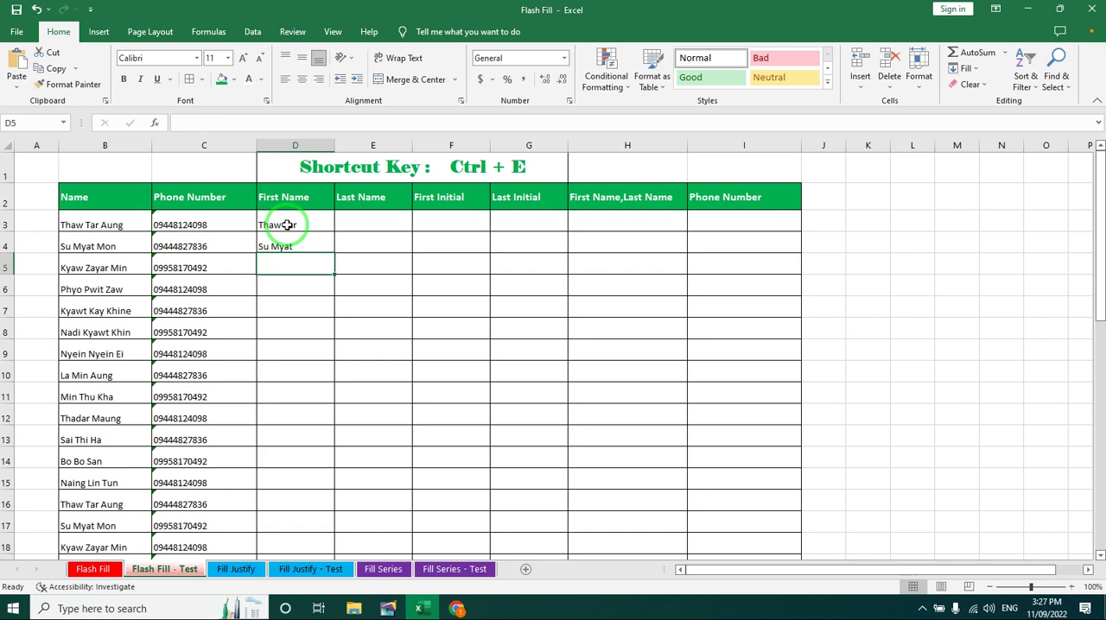
{"action": "left_click", "coordinate": [983, 69]}
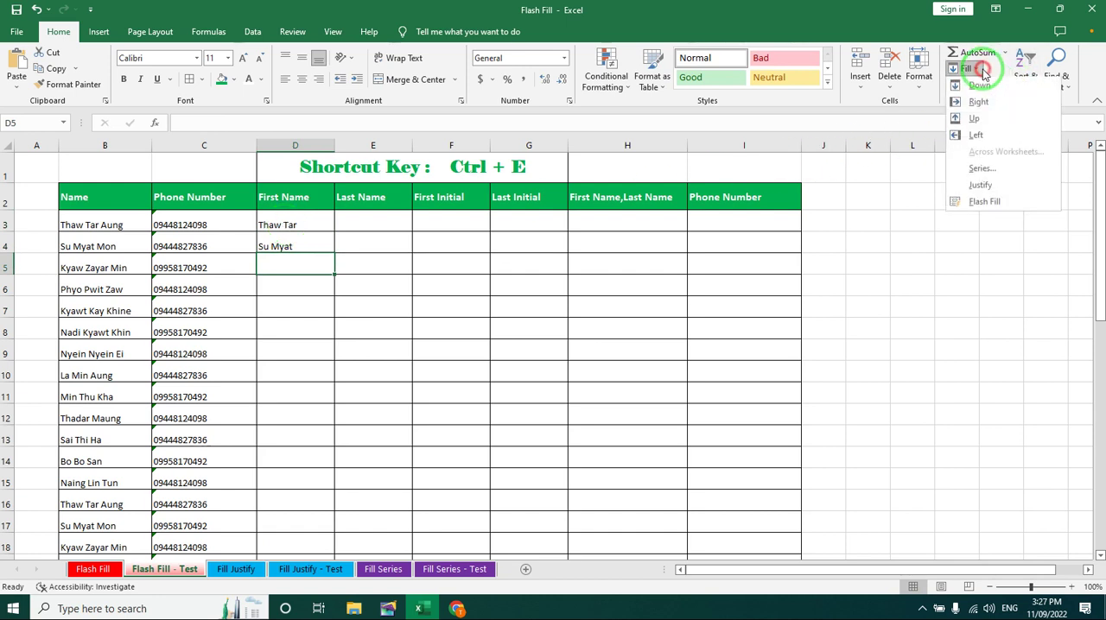
{"action": "left_click", "coordinate": [984, 202]}
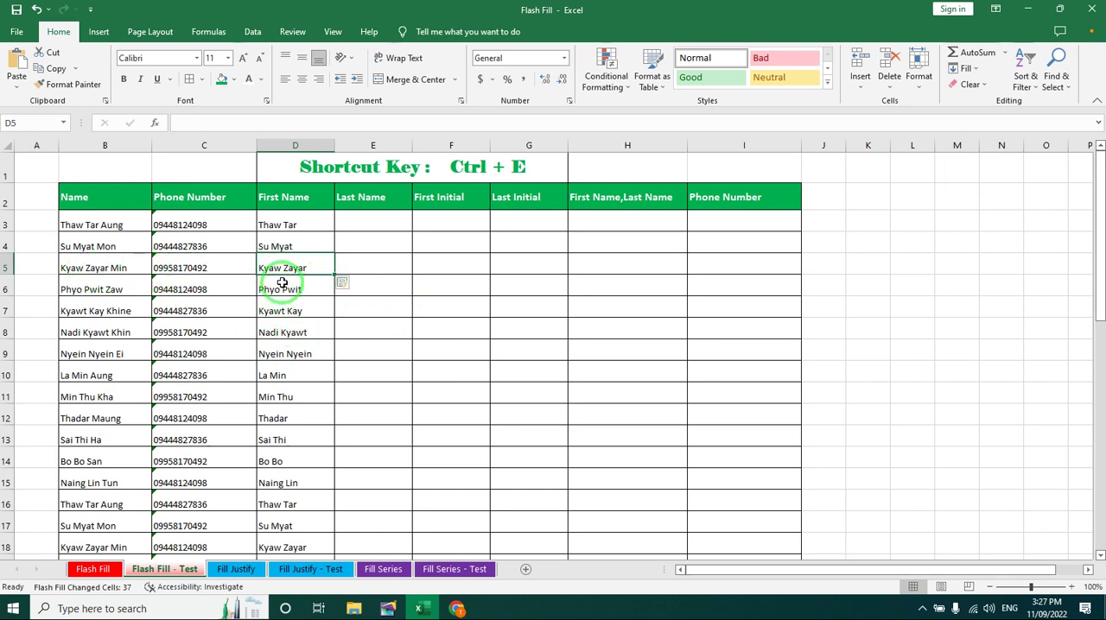
{"action": "left_click", "coordinate": [361, 224]}
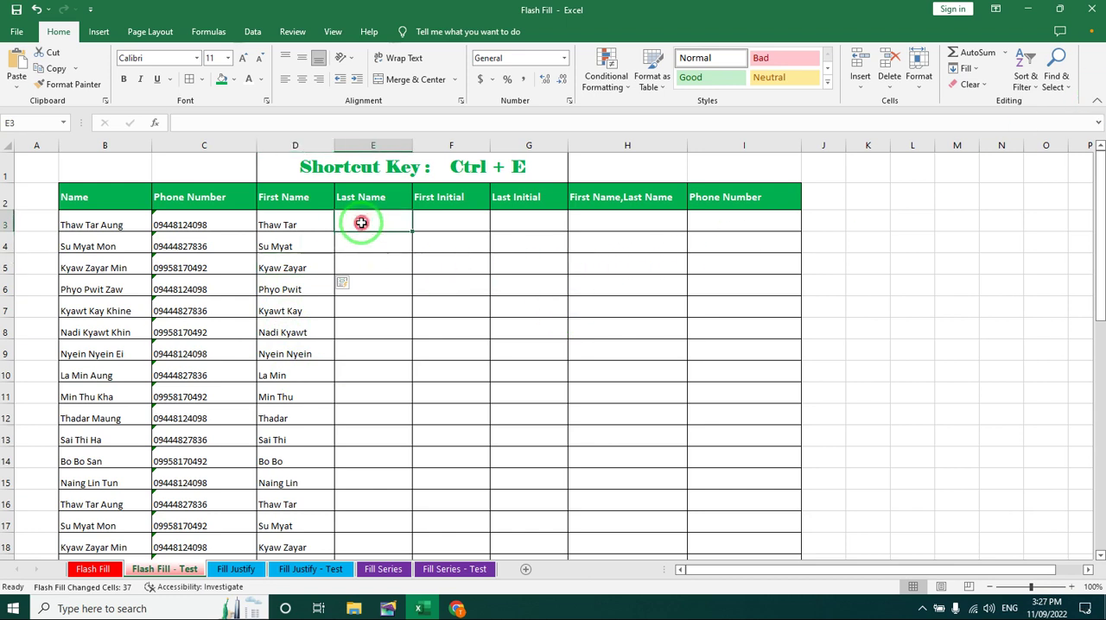
{"action": "type", "text": "Aung"}
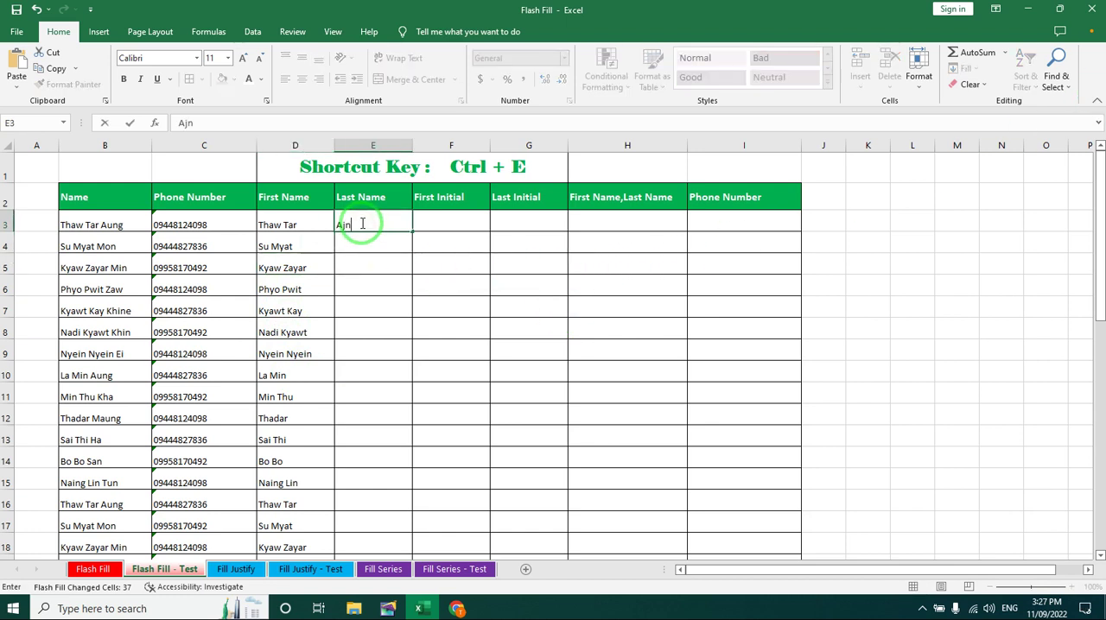
{"action": "key", "text": "Return"}
{"action": "double_click", "coordinate": [361, 224]}
{"action": "key", "text": "BackSpace"}
{"action": "key", "text": "BackSpace"}
{"action": "type", "text": "ung"}
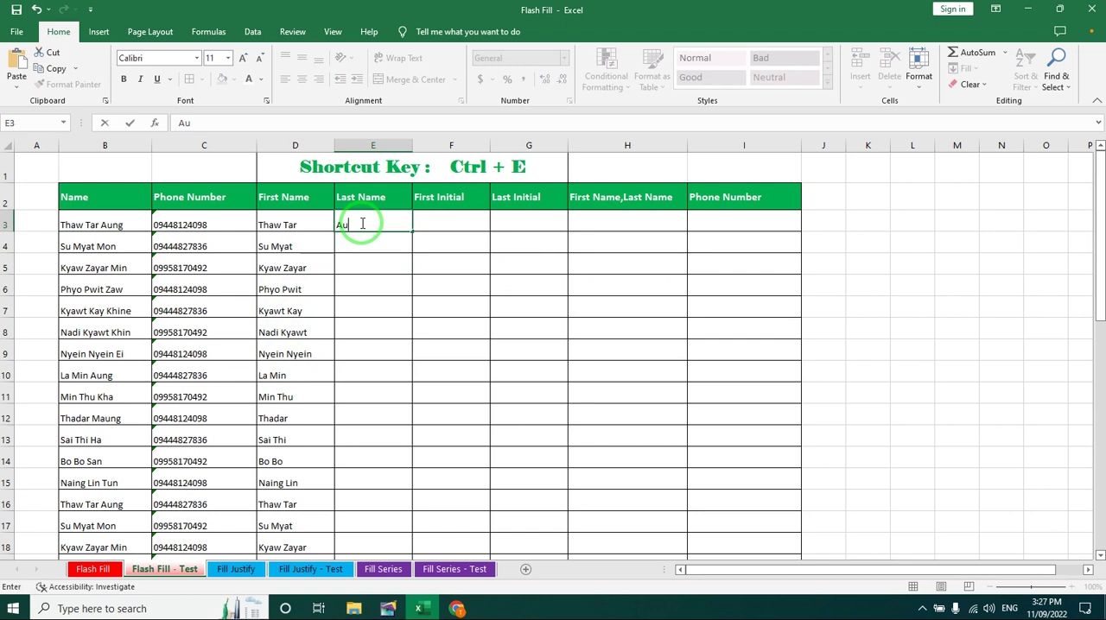
{"action": "key", "text": "Return"}
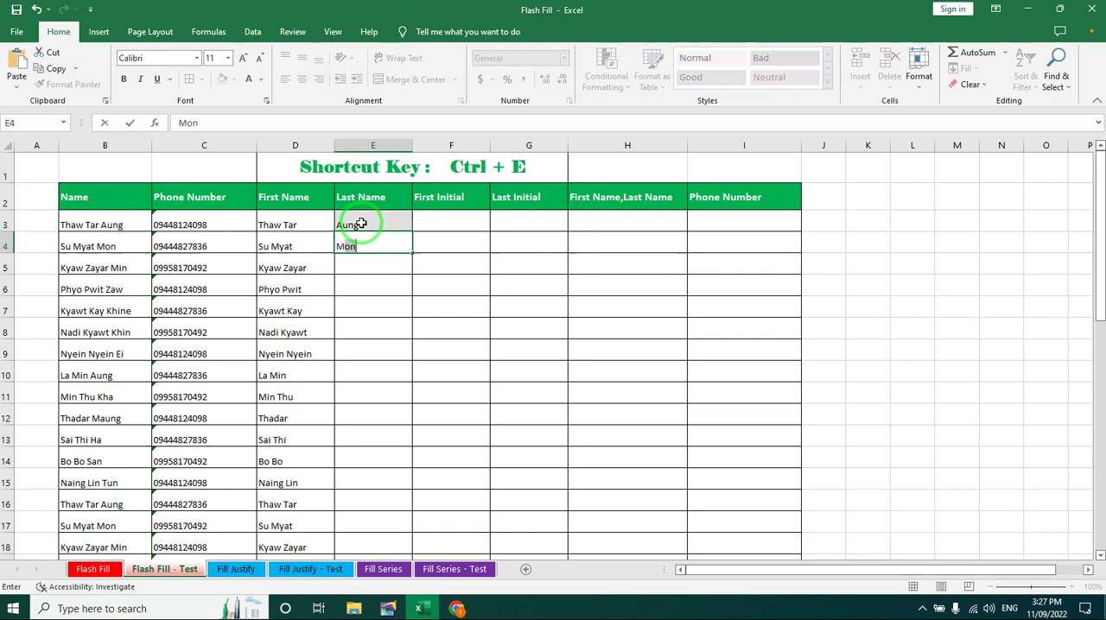
{"action": "type", "text": "Mon"}
{"action": "key", "text": "Return"}
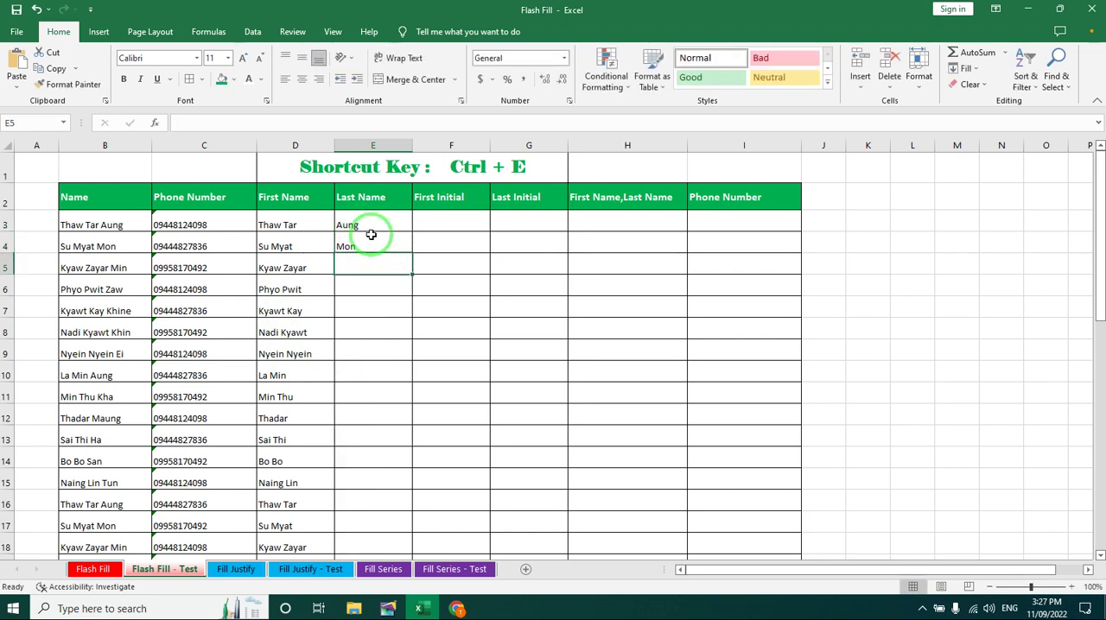
Step: Check both examples, then Flash Fill the remaining last names from E5 with Ctrl+E
{"action": "left_click", "coordinate": [382, 223]}
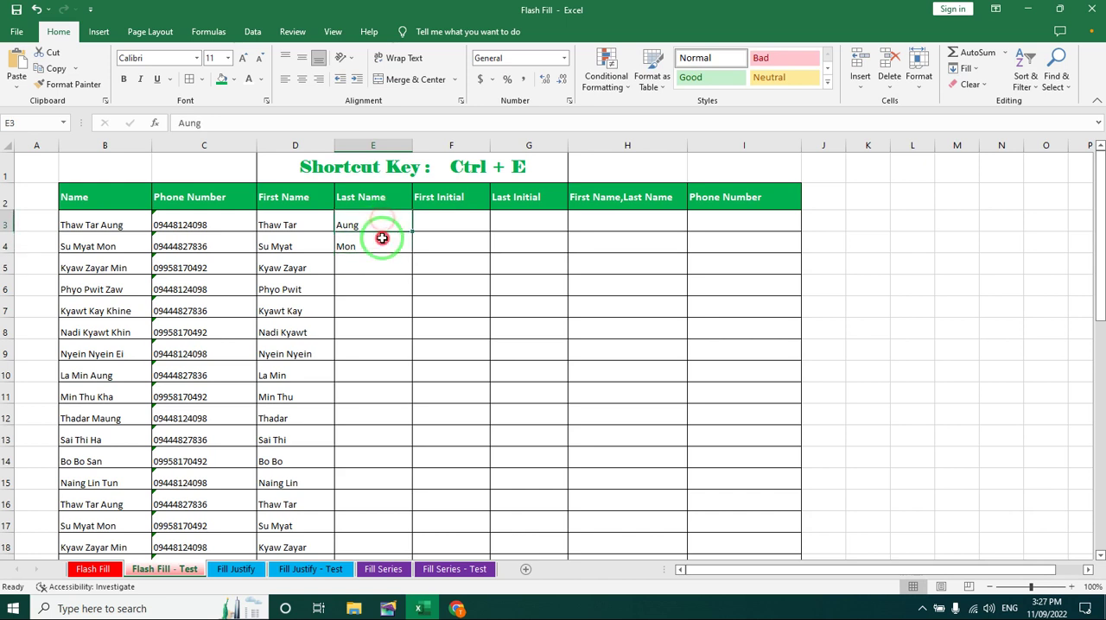
{"action": "left_click", "coordinate": [384, 246]}
{"action": "left_click", "coordinate": [387, 263]}
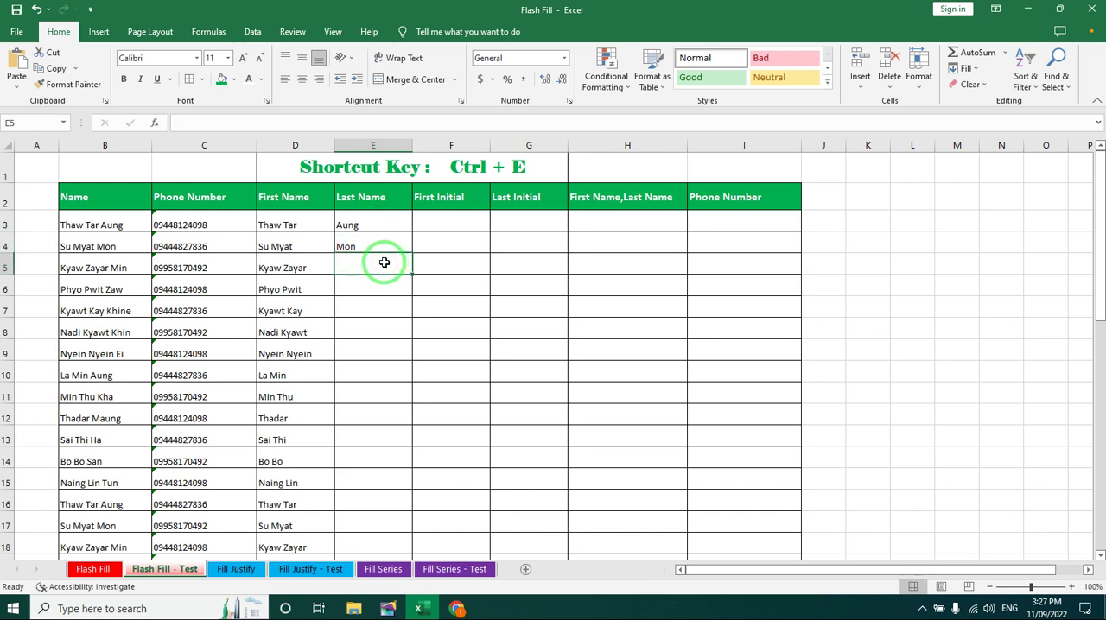
{"action": "left_click", "coordinate": [965, 68]}
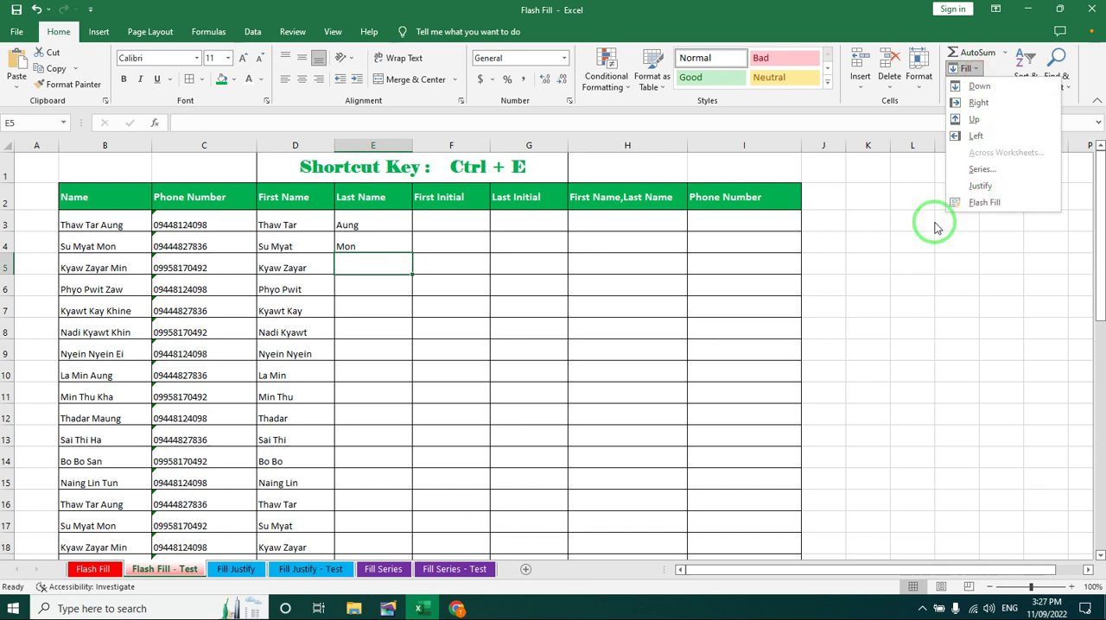
{"action": "key", "text": "Escape"}
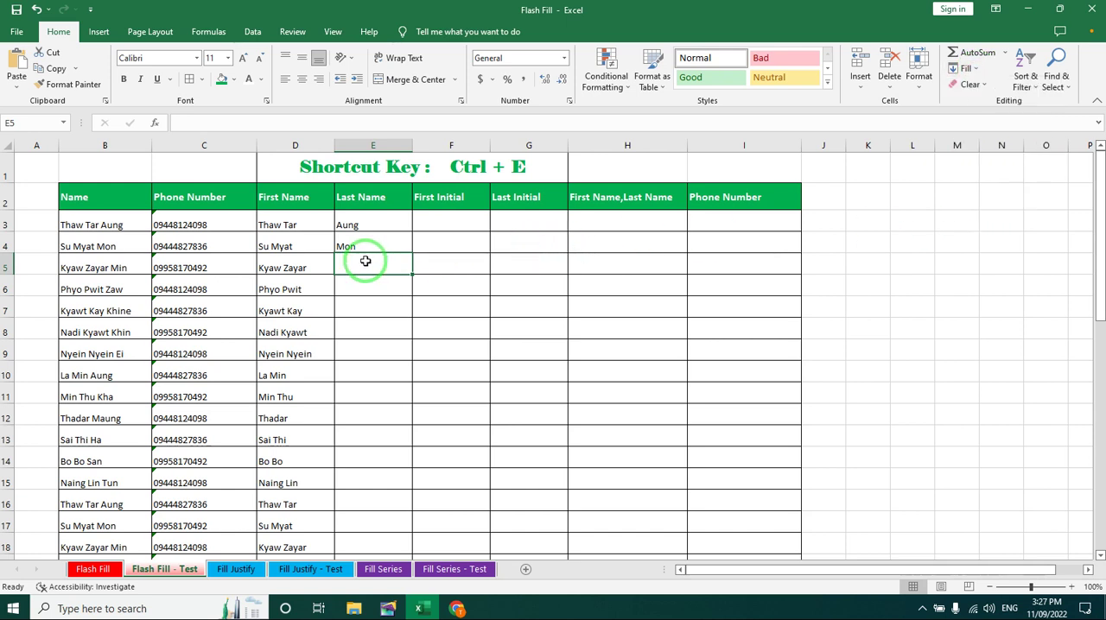
{"action": "key", "text": "ctrl+e"}
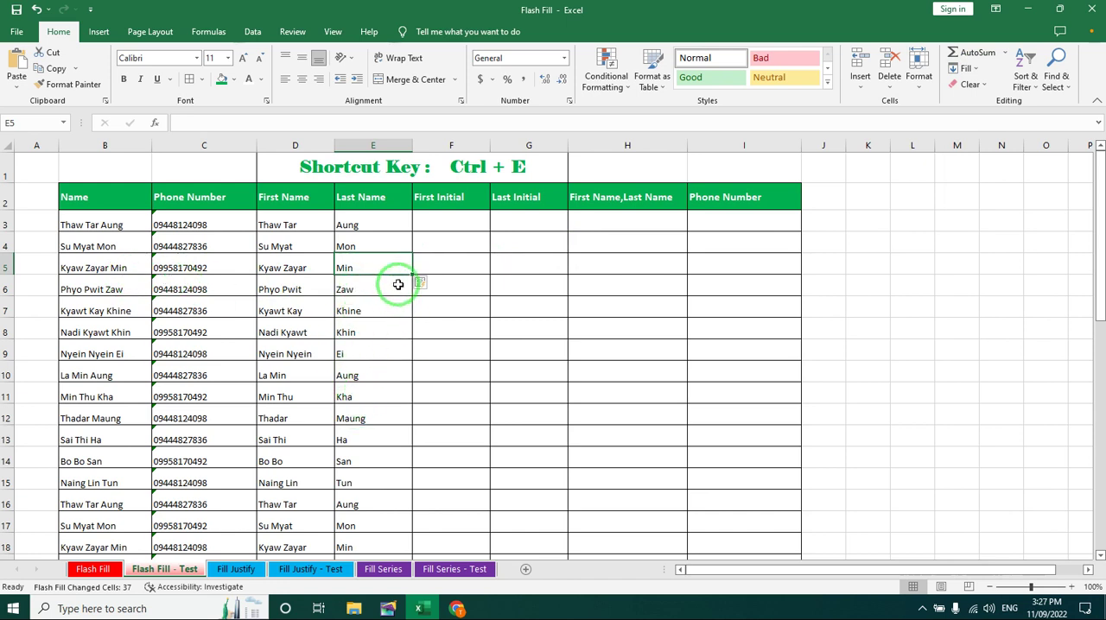
Step: Enter initials T in F3 and S in F4, then Flash Fill column F with Ctrl+E
{"action": "left_click", "coordinate": [466, 237]}
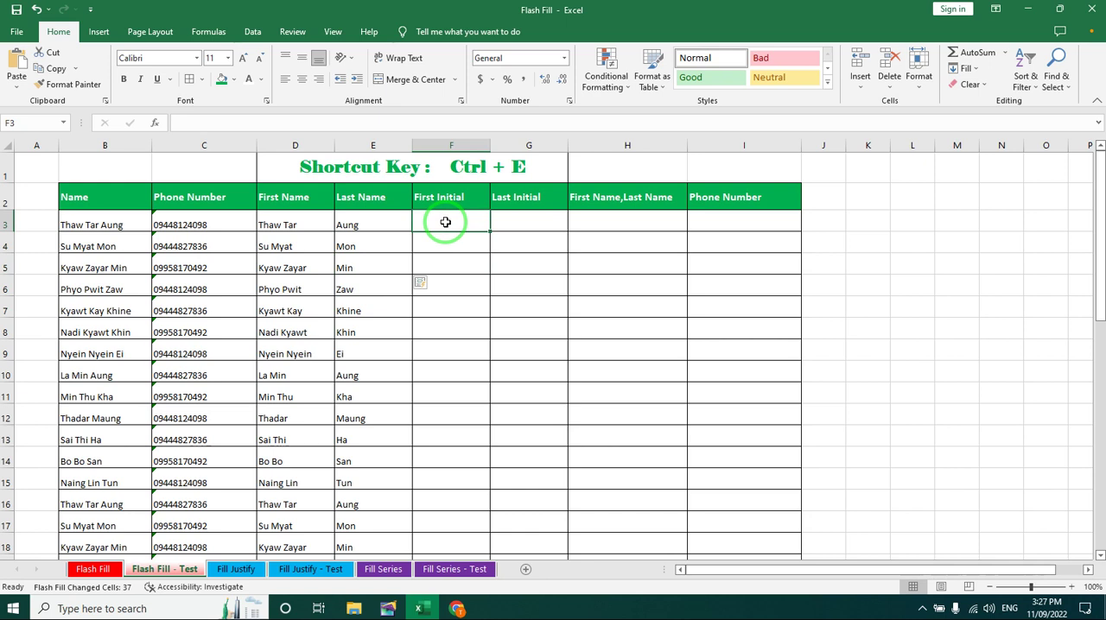
{"action": "type", "text": "T"}
{"action": "key", "text": "Return"}
{"action": "type", "text": "S"}
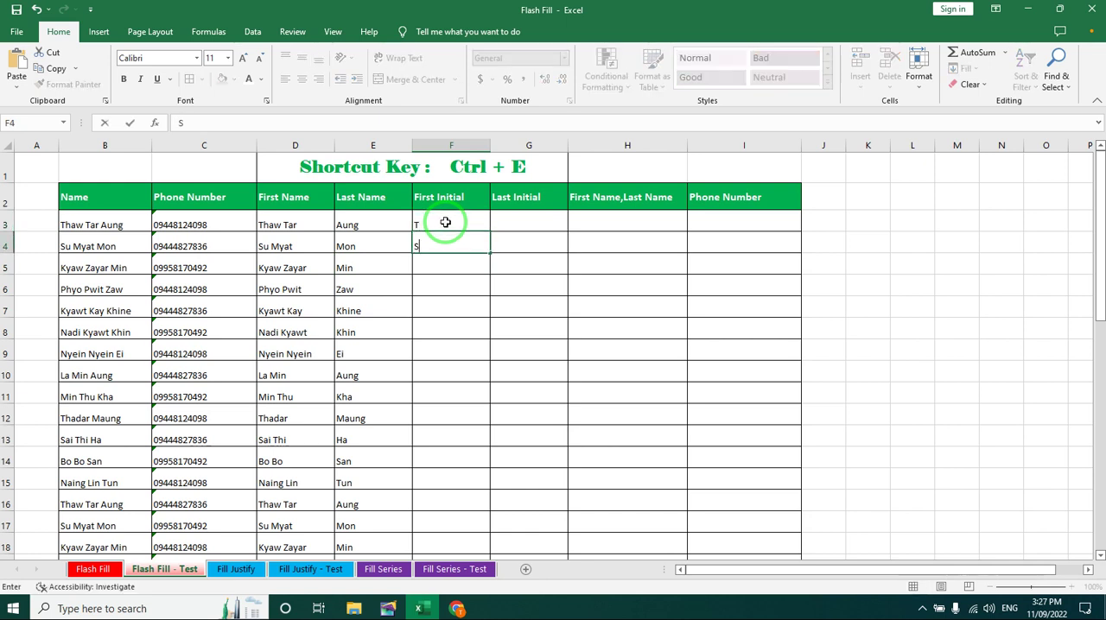
{"action": "key", "text": "Return"}
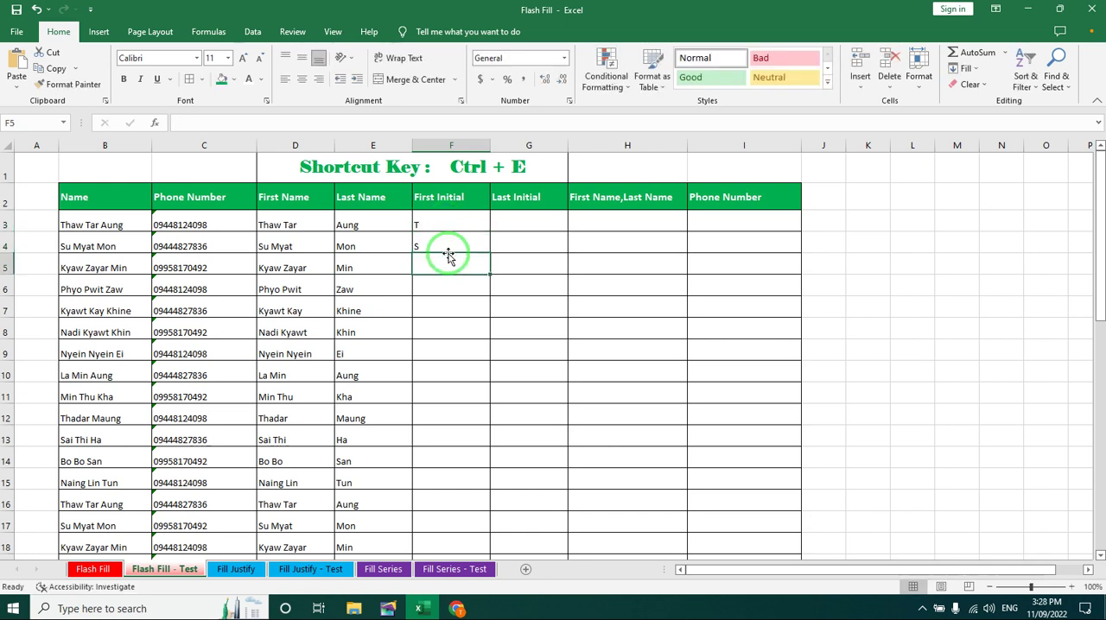
{"action": "key", "text": "ctrl+e"}
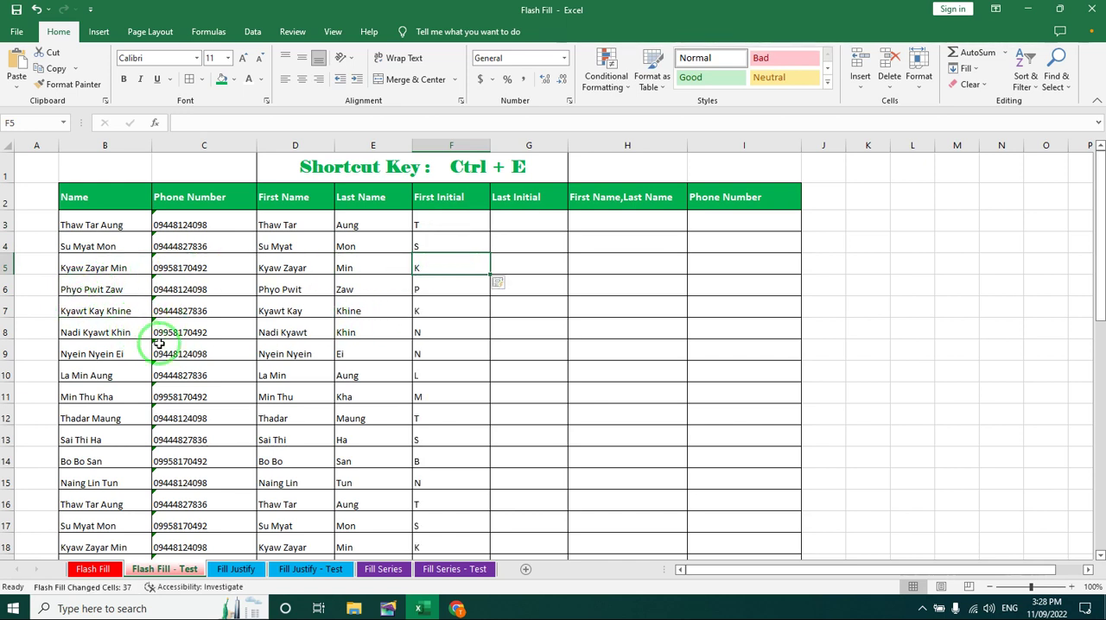
Step: Enter initials A in G3 and M in G4, then Flash Fill column G
{"action": "left_click", "coordinate": [534, 226]}
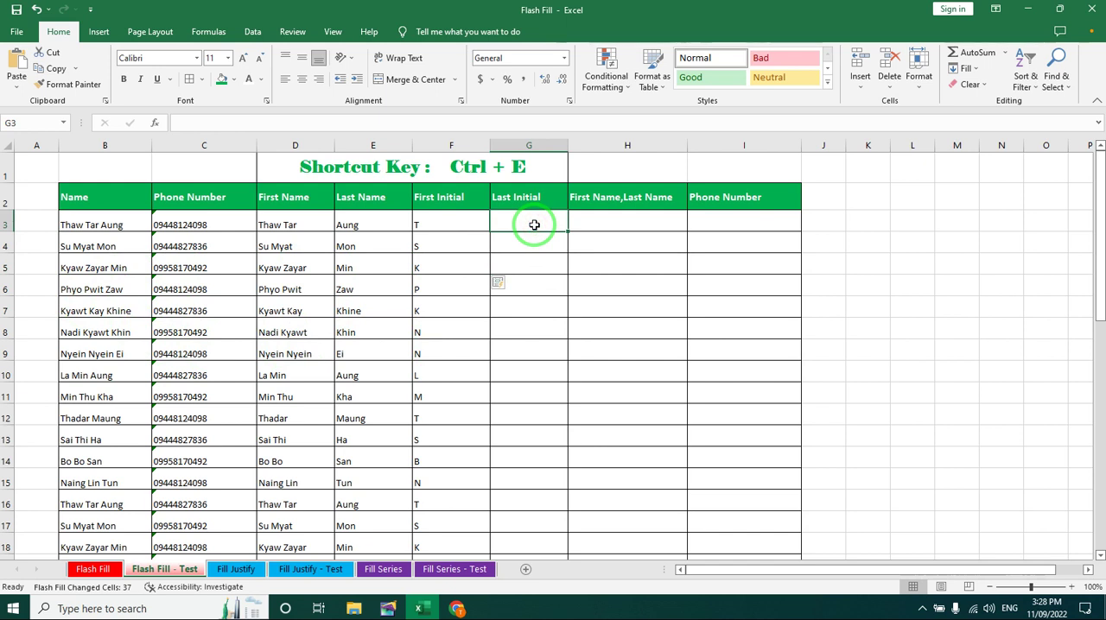
{"action": "type", "text": "A"}
{"action": "key", "text": "Return"}
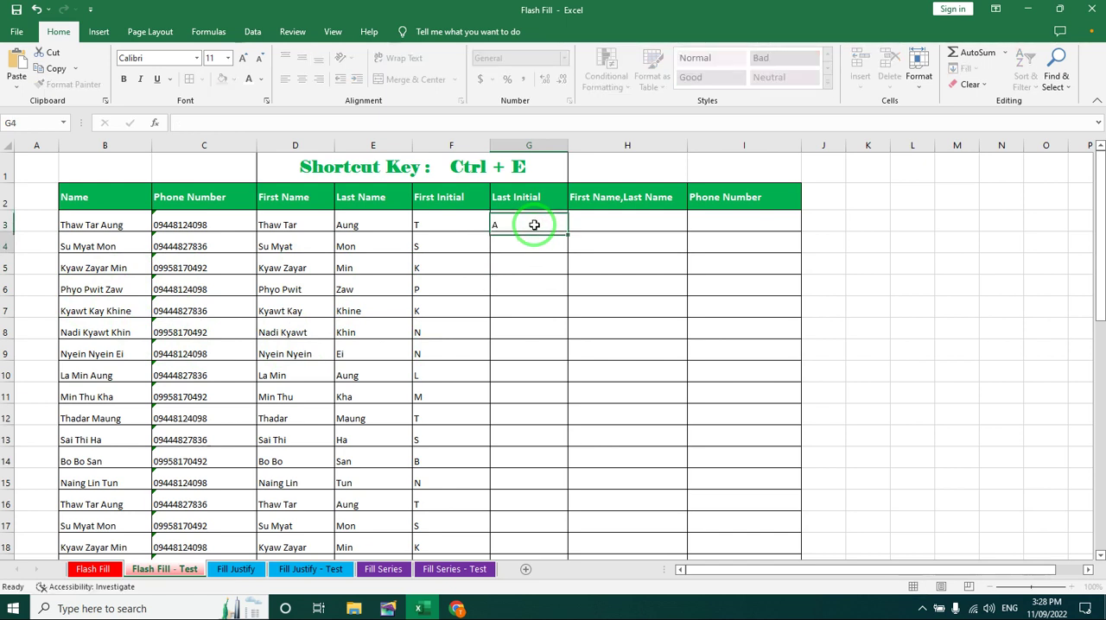
{"action": "type", "text": "M"}
{"action": "key", "text": "Return"}
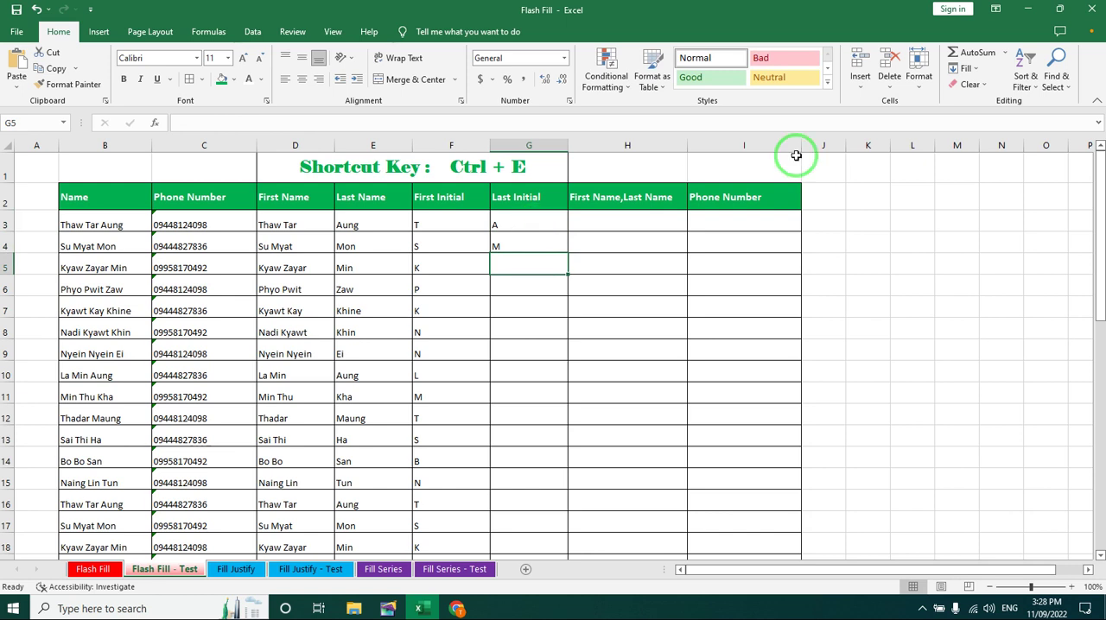
{"action": "left_click", "coordinate": [966, 69]}
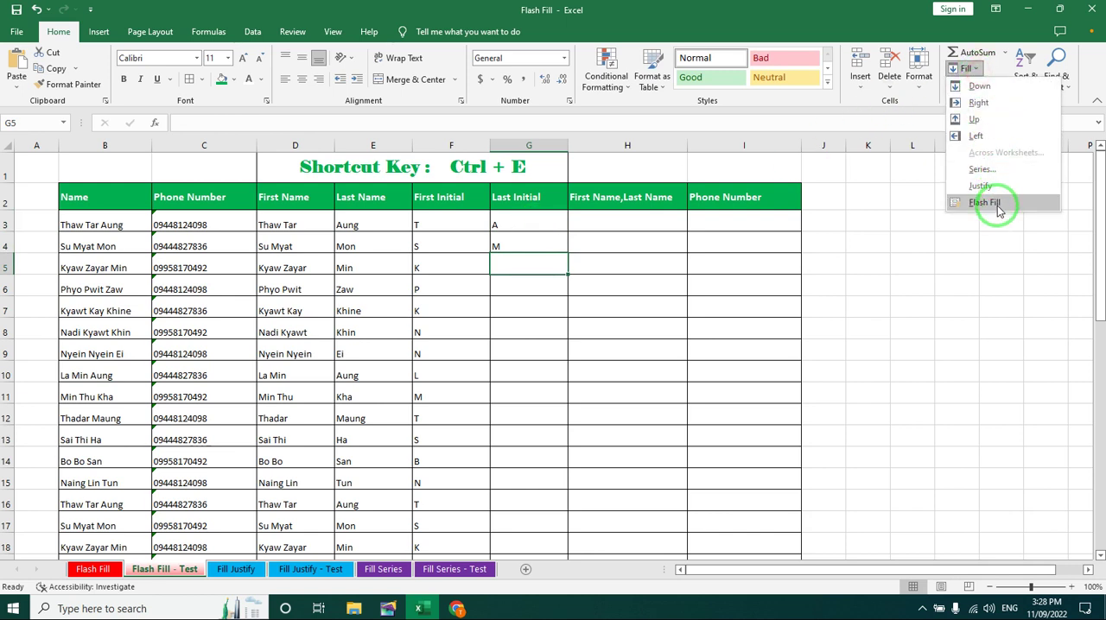
{"action": "left_click", "coordinate": [984, 203]}
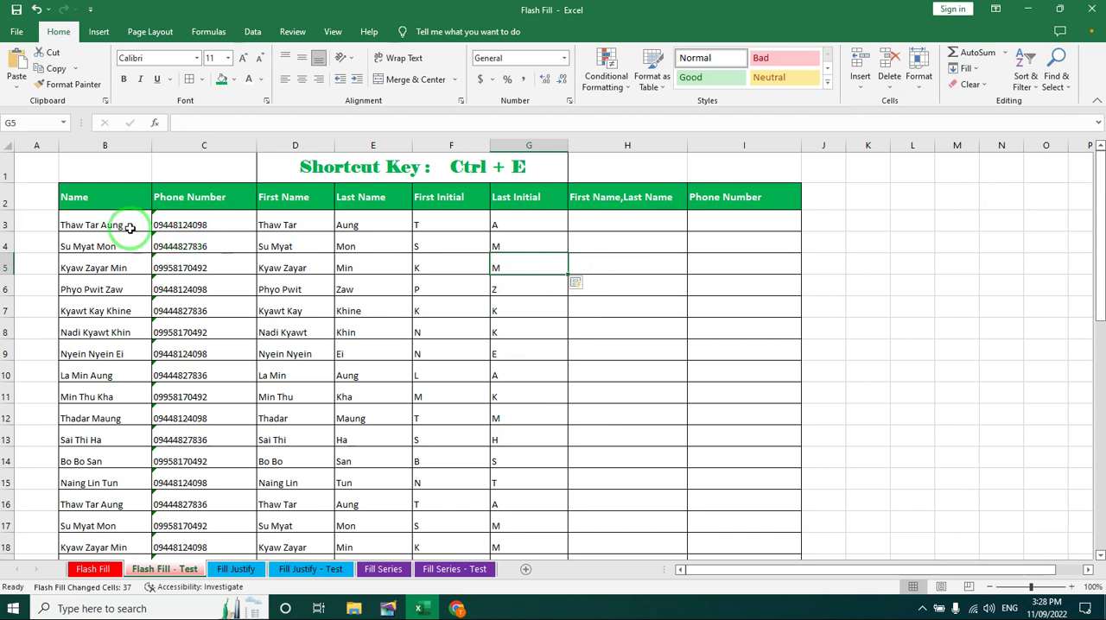
{"action": "left_click", "coordinate": [618, 219]}
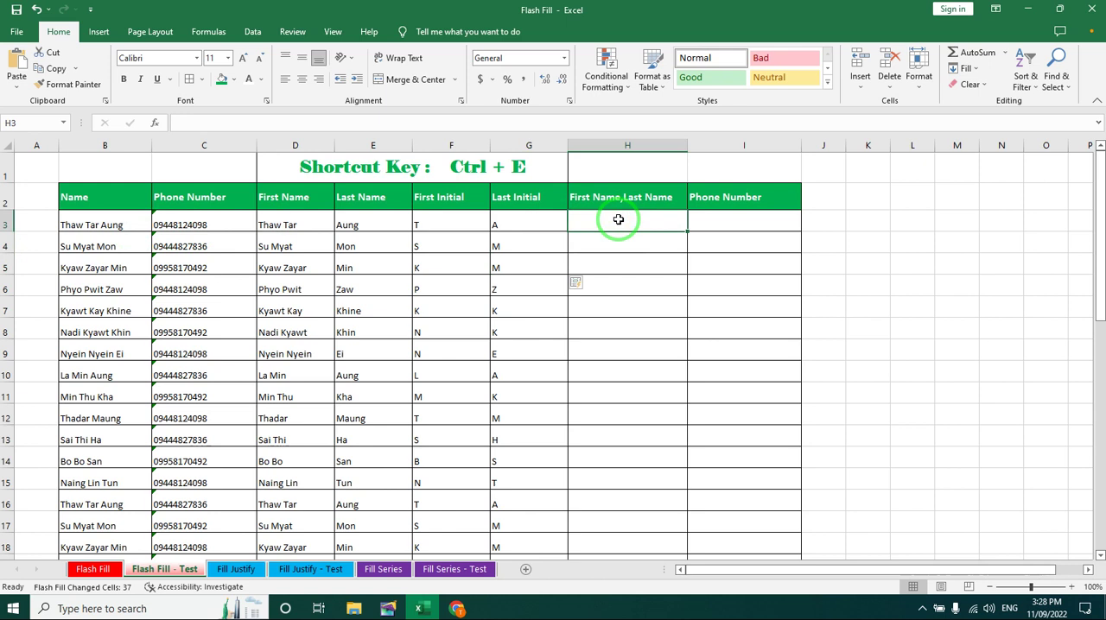
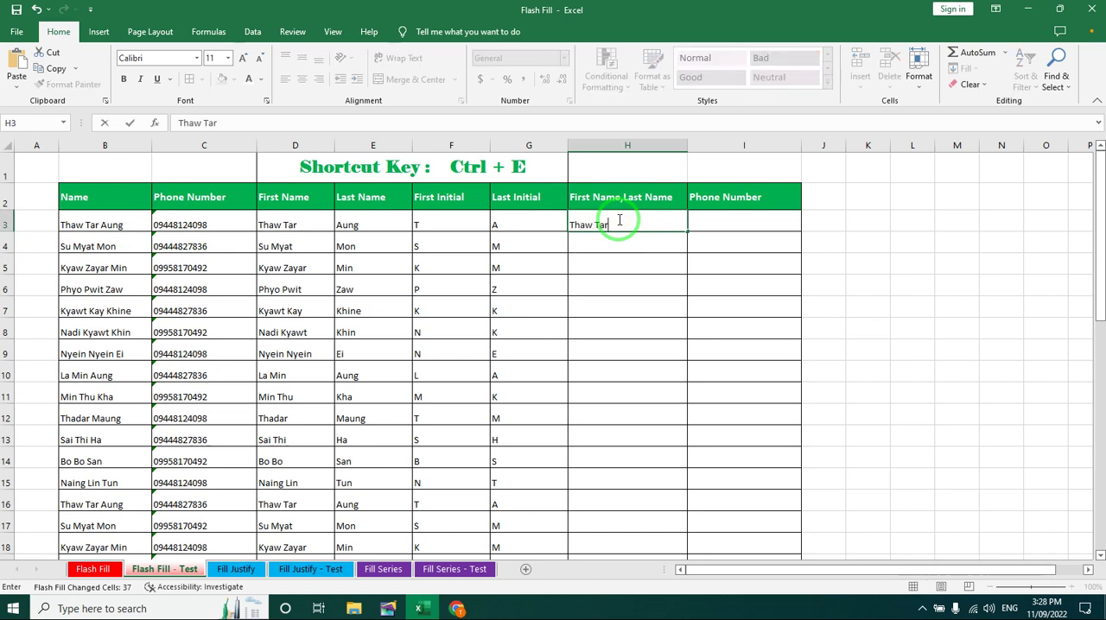
{"action": "type", "text": "g"}
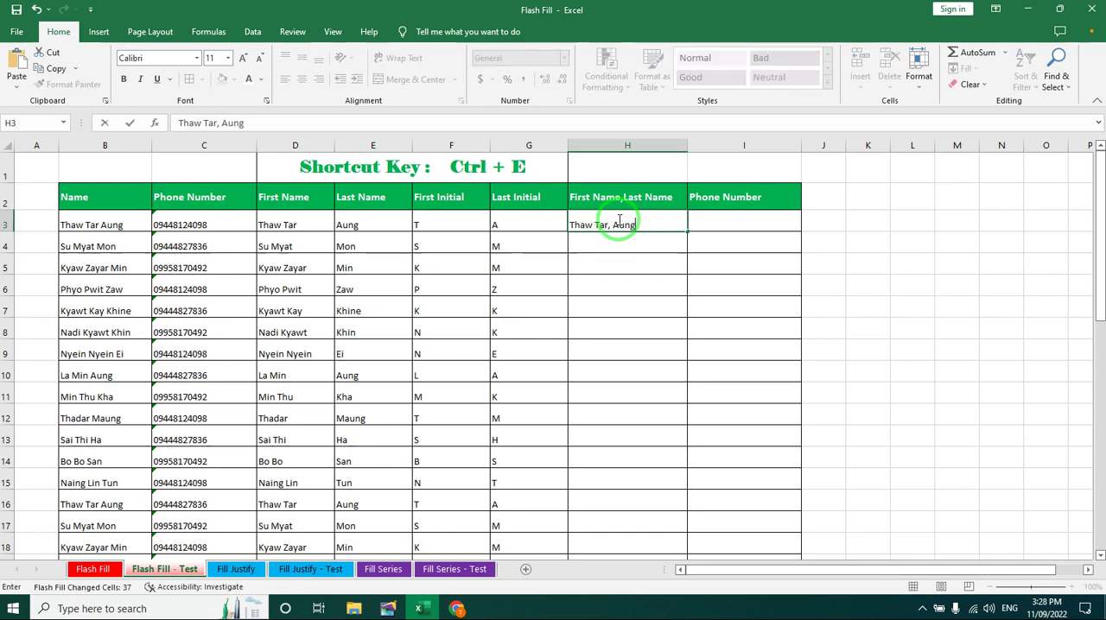
{"action": "key", "text": "Return"}
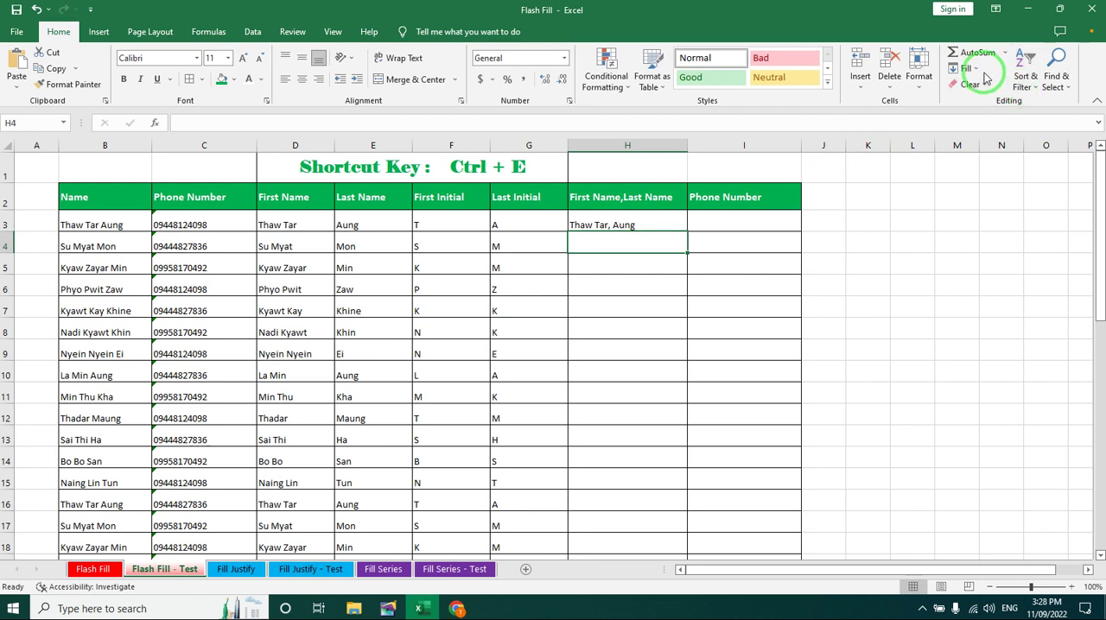
{"action": "left_click", "coordinate": [982, 73]}
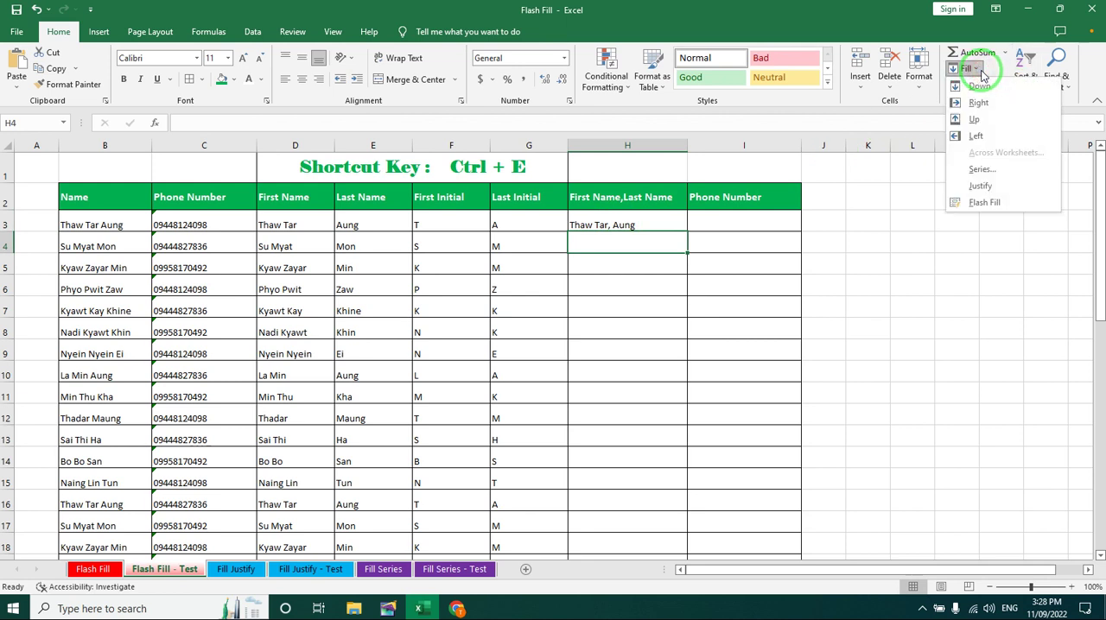
{"action": "left_click", "coordinate": [985, 209]}
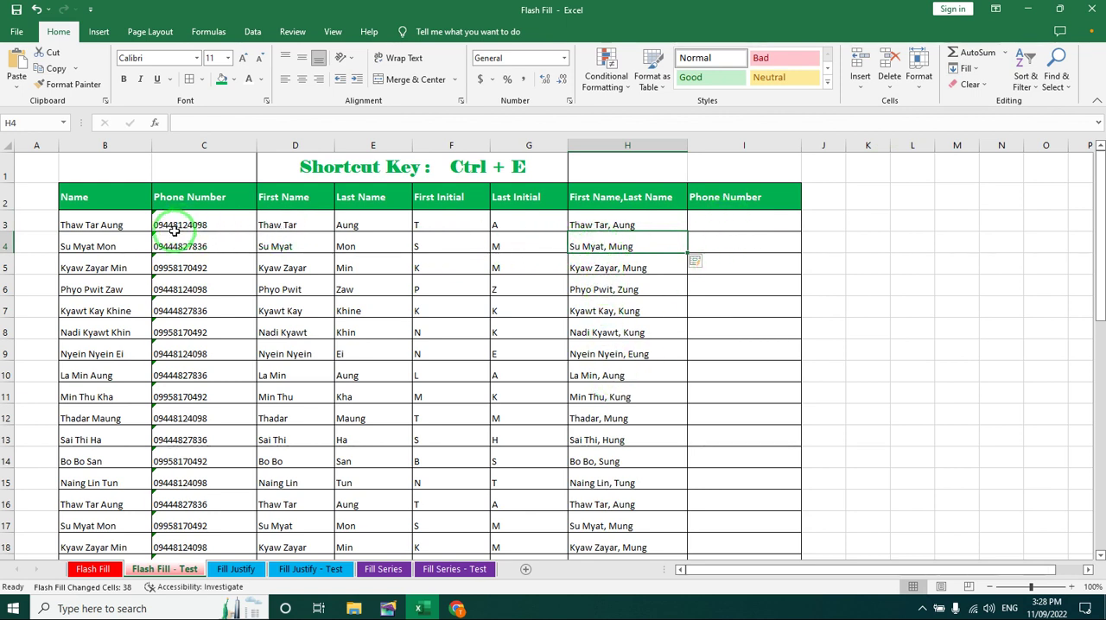
Step: Select I3 to begin the first phone number entry
{"action": "left_click", "coordinate": [739, 222]}
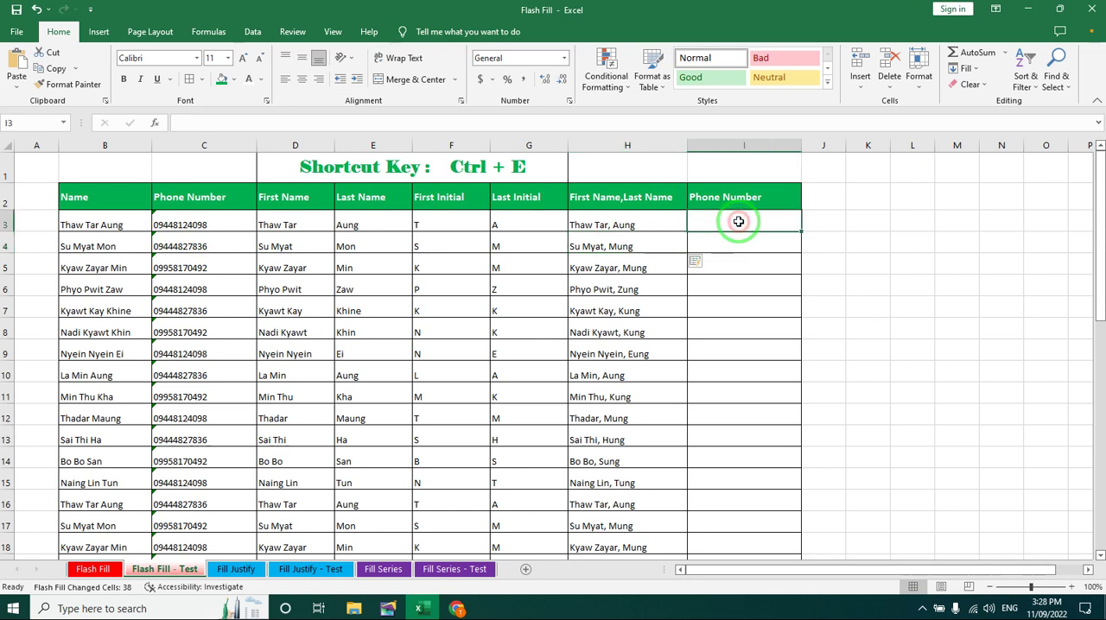
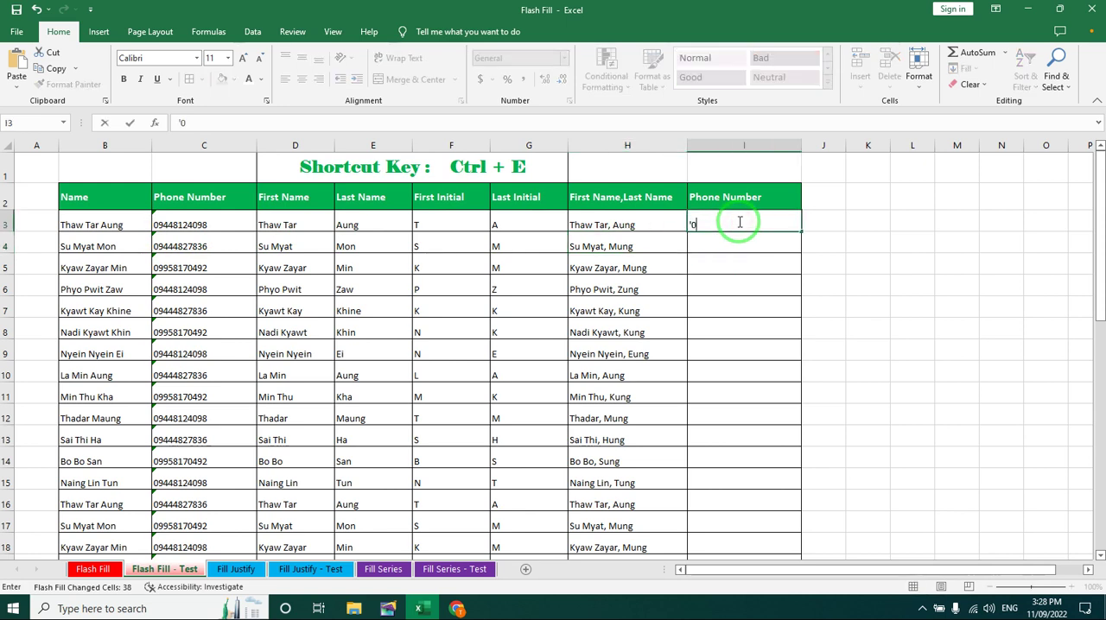